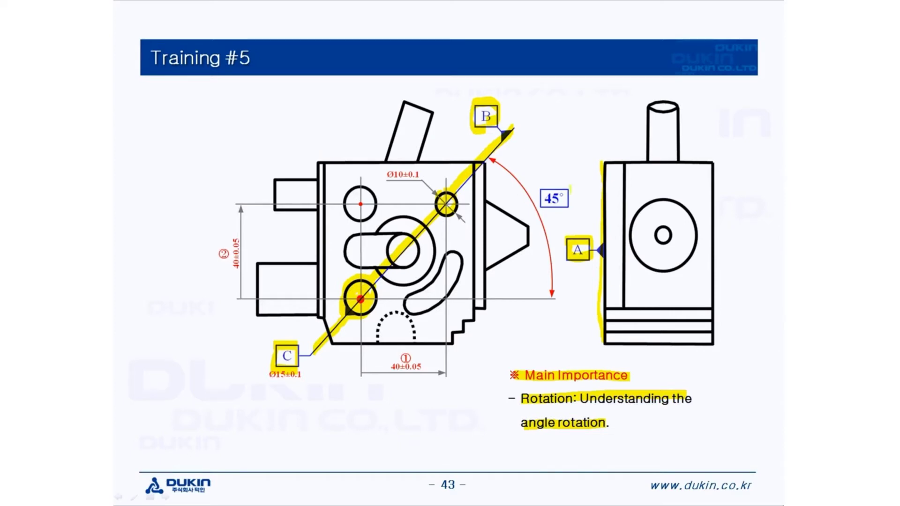
Highlight the 45° angle box and the circled ① dimension marker in yellow on the drawing.
{"action": "left_click_drag", "start_coordinate": [543, 190], "coordinate": [547, 206]}
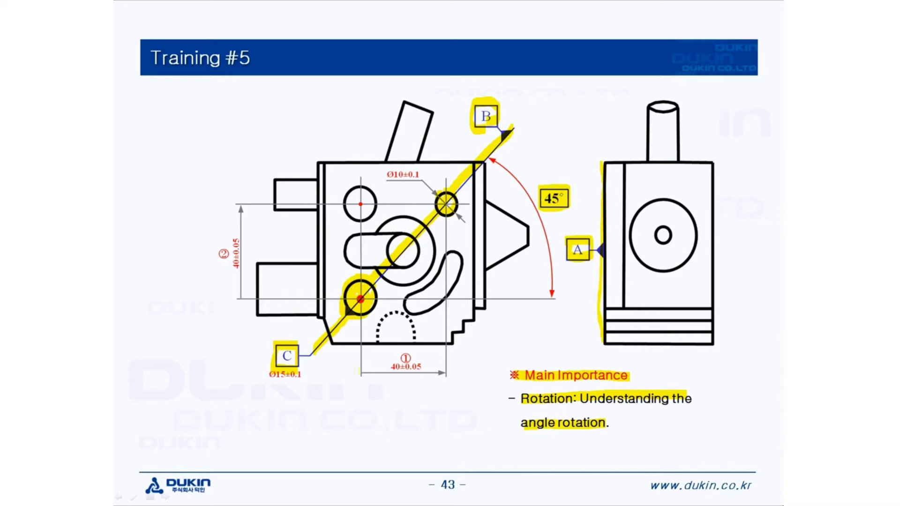
{"action": "left_click_drag", "start_coordinate": [395, 357], "coordinate": [411, 357]}
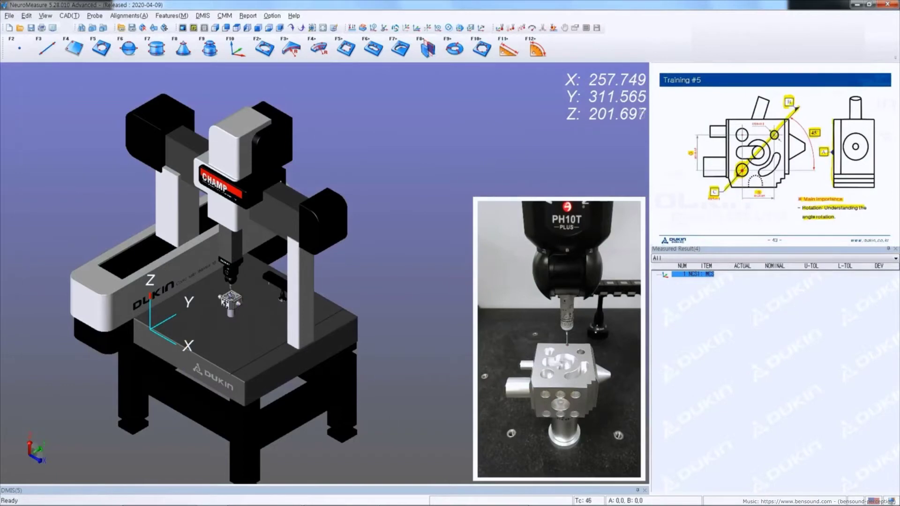
{"action": "scroll", "coordinate": [172, 270], "scroll_direction": "up", "scroll_amount": 2}
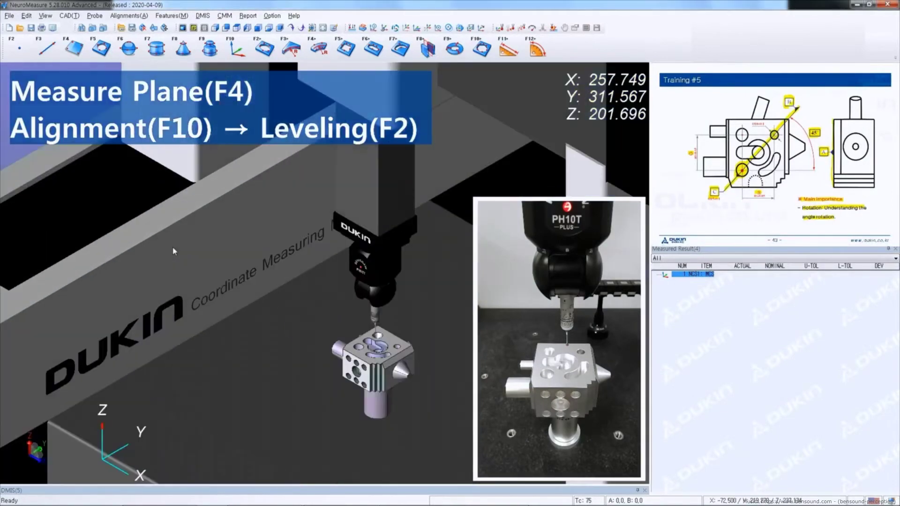
{"action": "scroll", "coordinate": [175, 267], "scroll_direction": "up", "scroll_amount": 2}
{"action": "scroll", "coordinate": [195, 271], "scroll_direction": "up", "scroll_amount": 1}
{"action": "scroll", "coordinate": [195, 271], "scroll_direction": "up", "scroll_amount": 2}
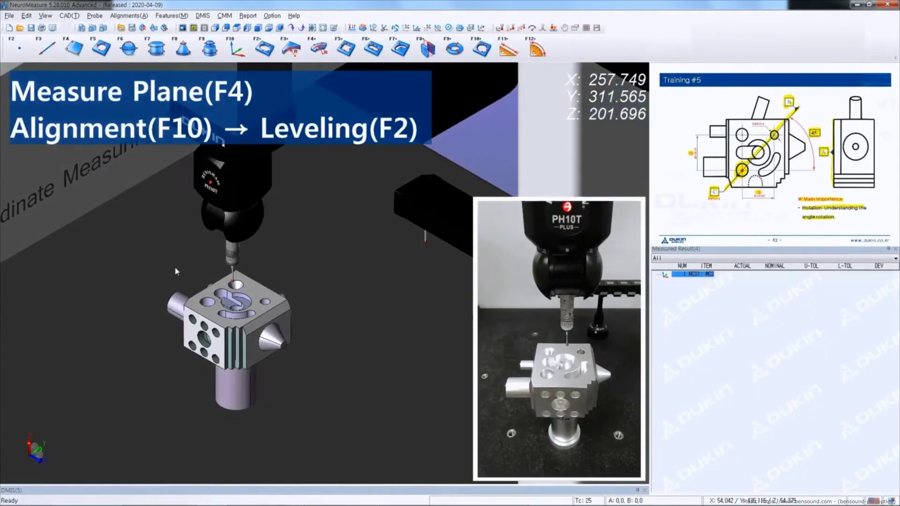
Probe top plane PL1 and apply a Leveling alignment from PL1 as NCS2.
{"action": "left_click", "coordinate": [74, 48]}
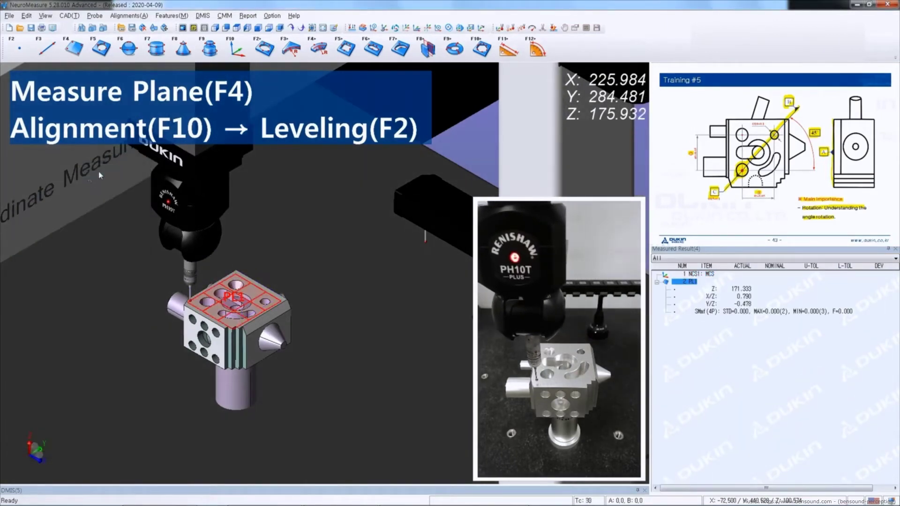
{"action": "left_click", "coordinate": [236, 47]}
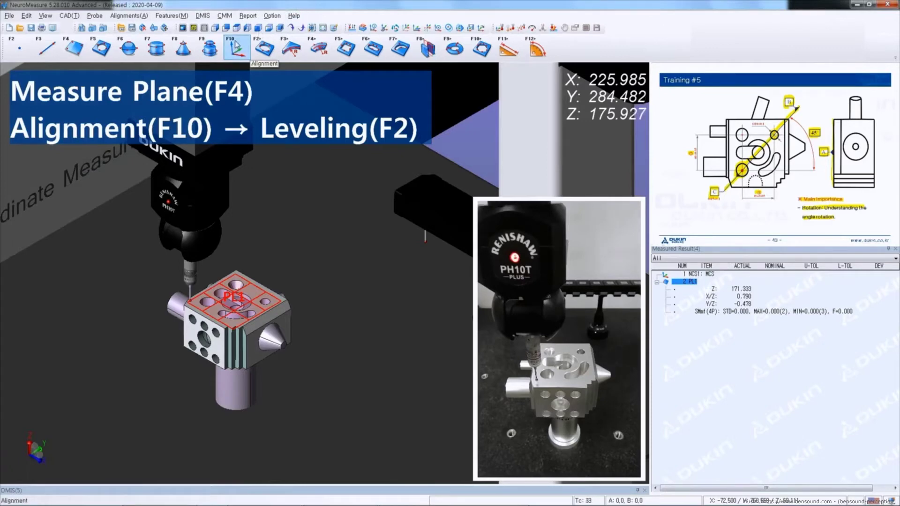
{"action": "left_click", "coordinate": [21, 47]}
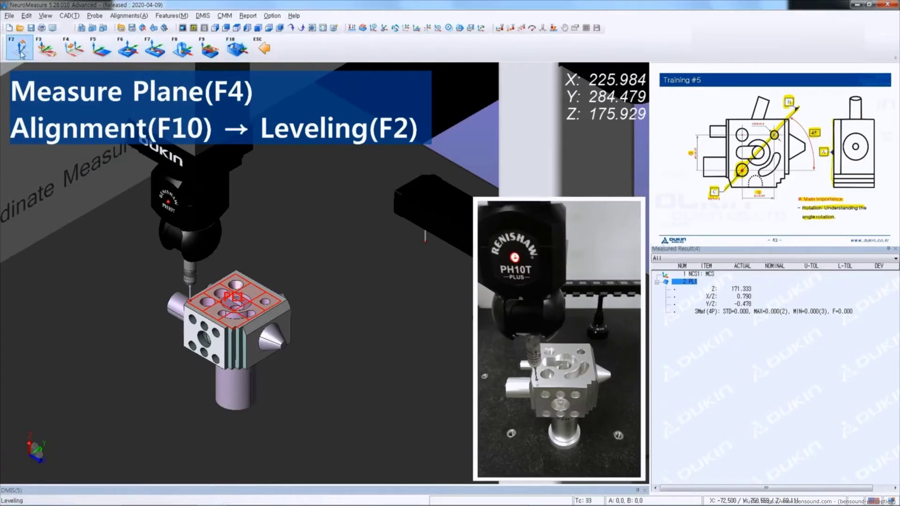
{"action": "left_click", "coordinate": [21, 46]}
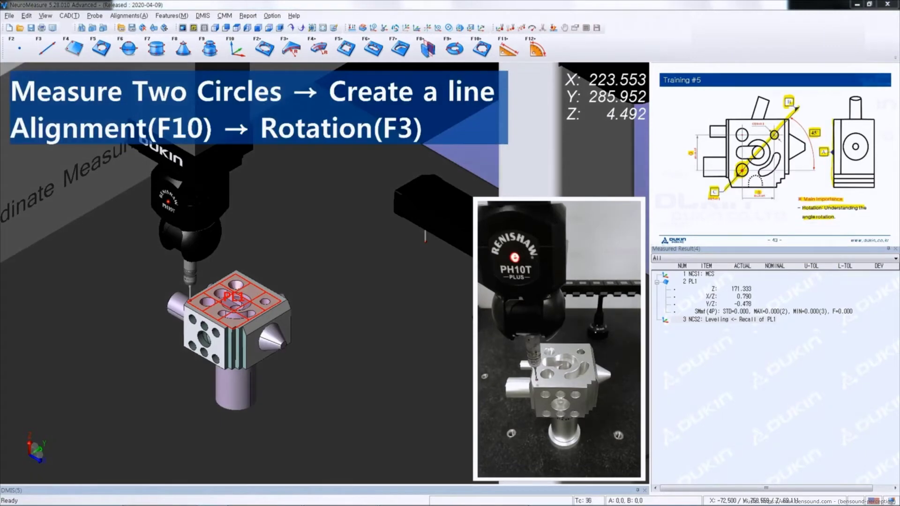
Probe bore circles CR1 and CR2 with four points each, then select both results.
{"action": "left_click", "coordinate": [102, 47]}
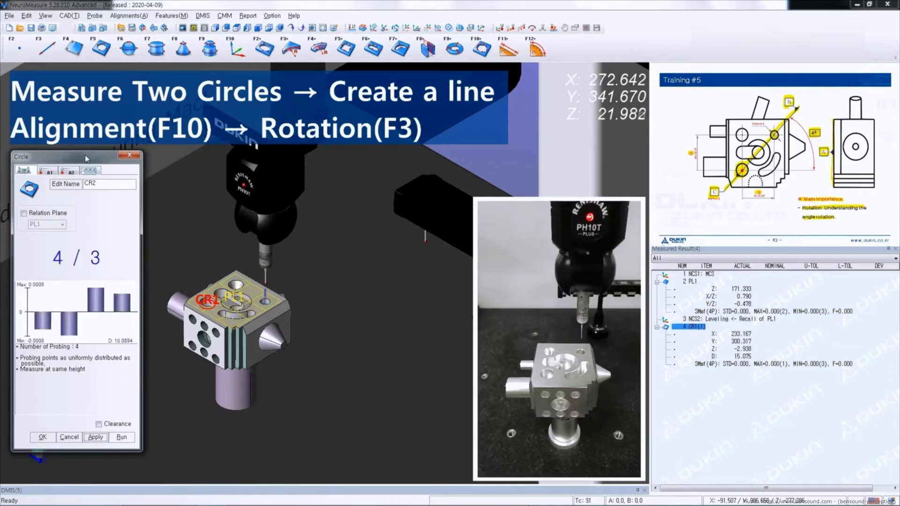
{"action": "key", "text": "Return"}
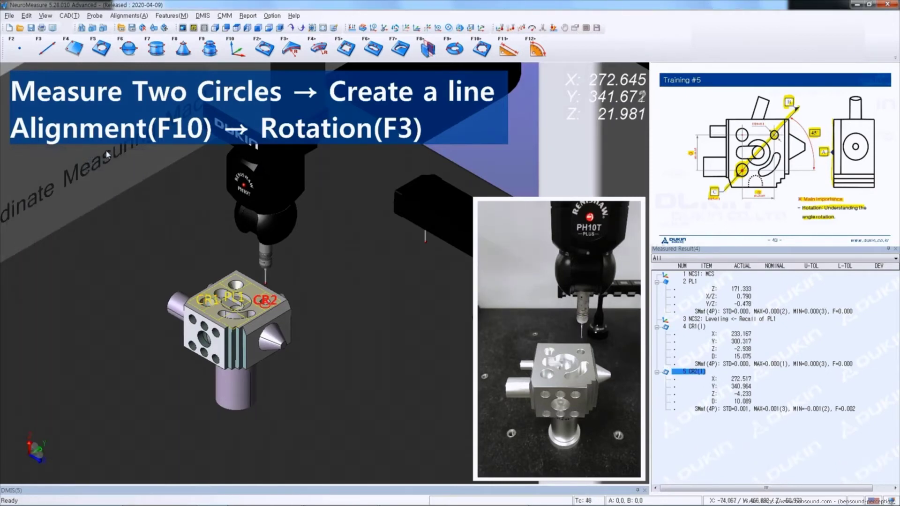
{"action": "left_click", "coordinate": [692, 328]}
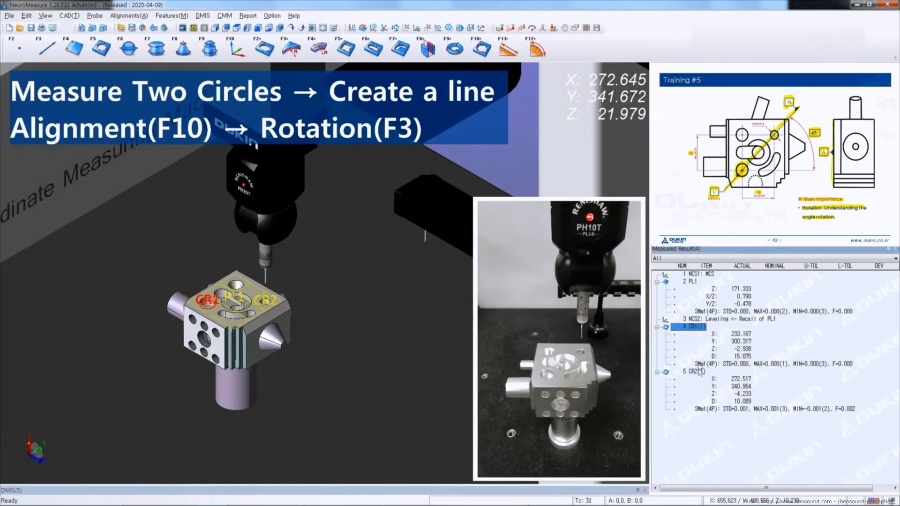
{"action": "left_click", "coordinate": [693, 371], "text": "ctrl"}
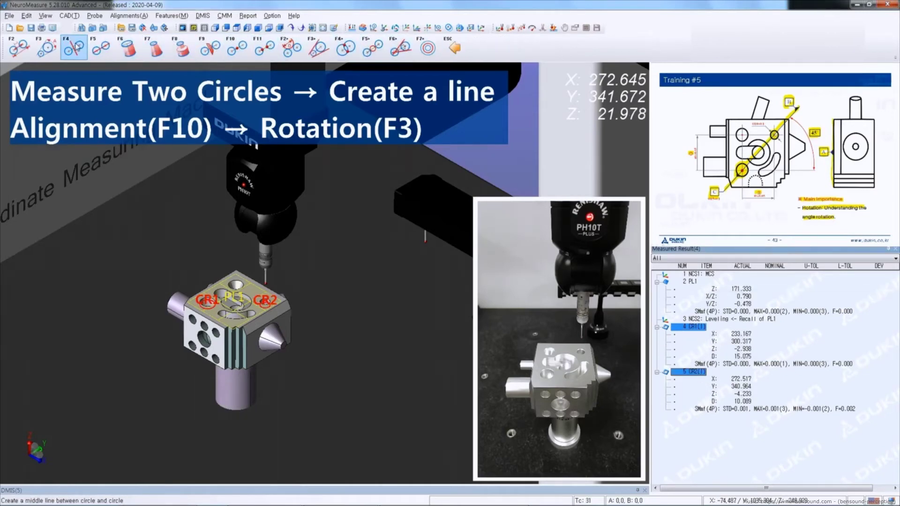
Create line LN1 through CR1 and CR2 and rotate the alignment onto it.
{"action": "left_click", "coordinate": [101, 47]}
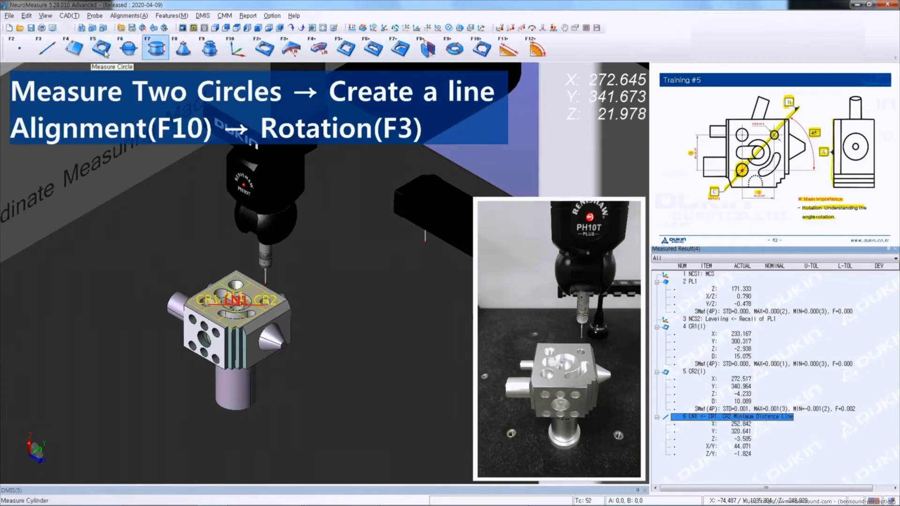
{"action": "left_click", "coordinate": [240, 48]}
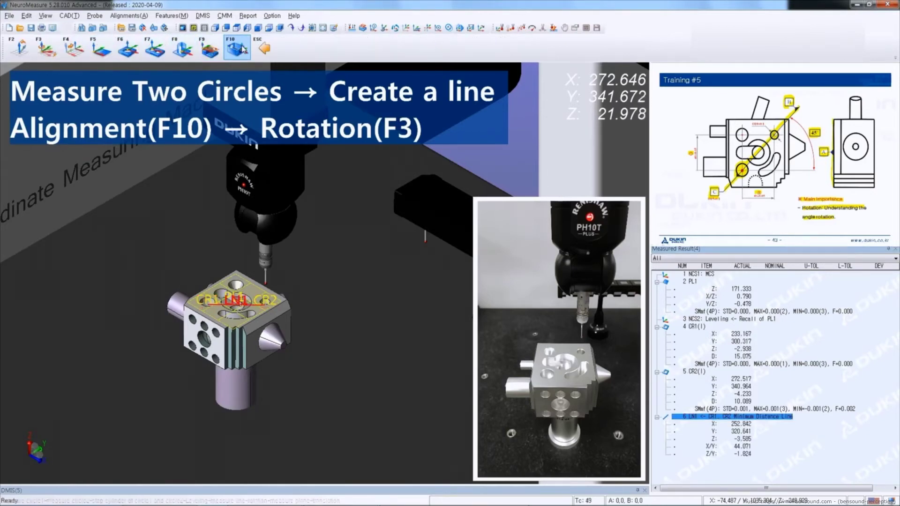
{"action": "left_click", "coordinate": [46, 48]}
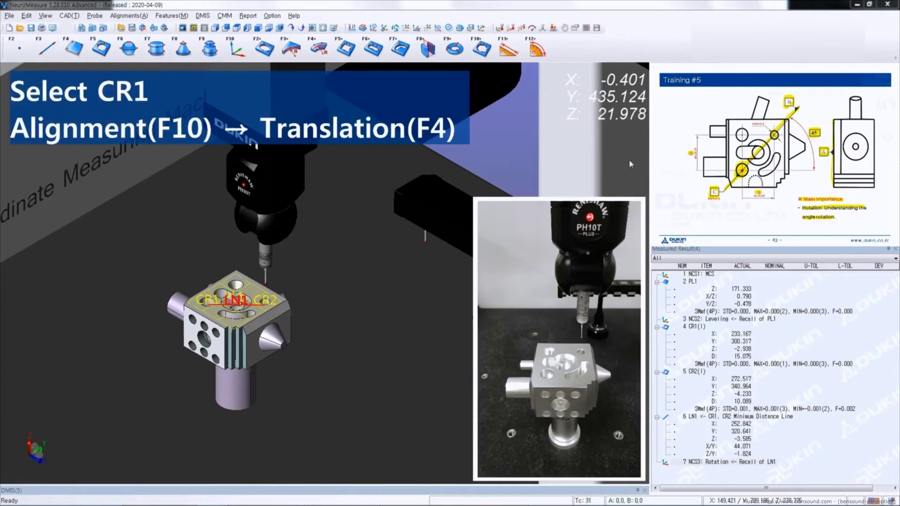
Translate the XY origin to circle CR1 and reframe the part in the view.
{"action": "left_click", "coordinate": [696, 327]}
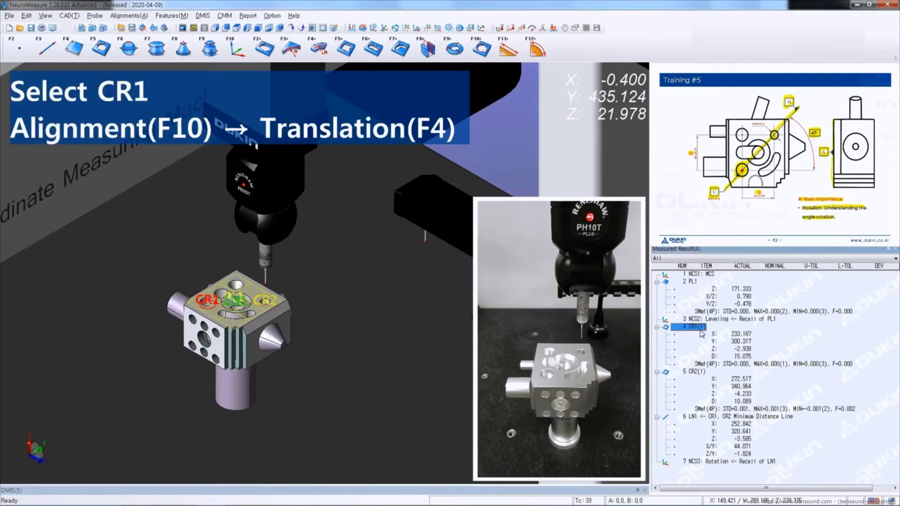
{"action": "left_click", "coordinate": [239, 50]}
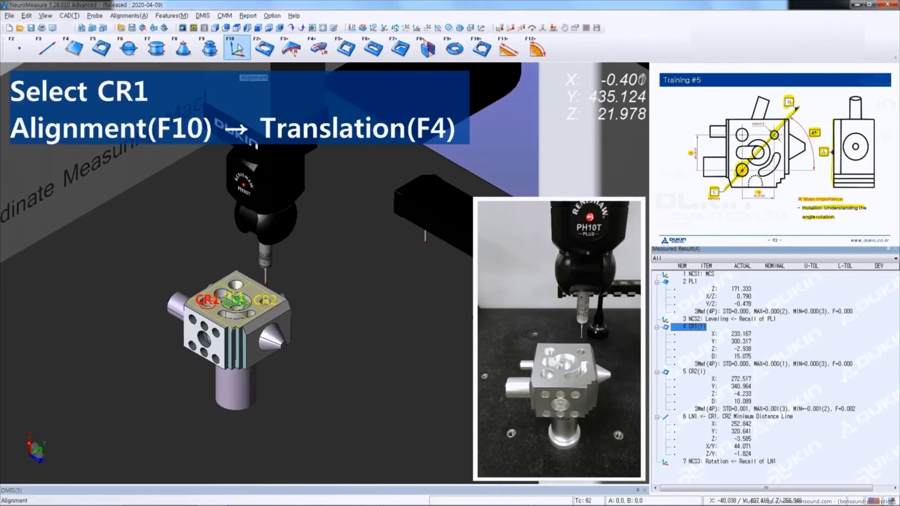
{"action": "left_click", "coordinate": [74, 49]}
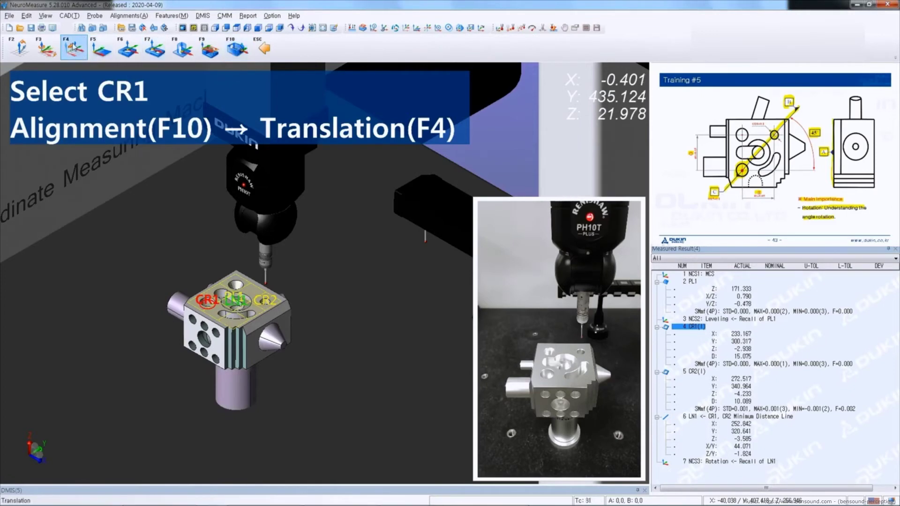
{"action": "left_click", "coordinate": [74, 48]}
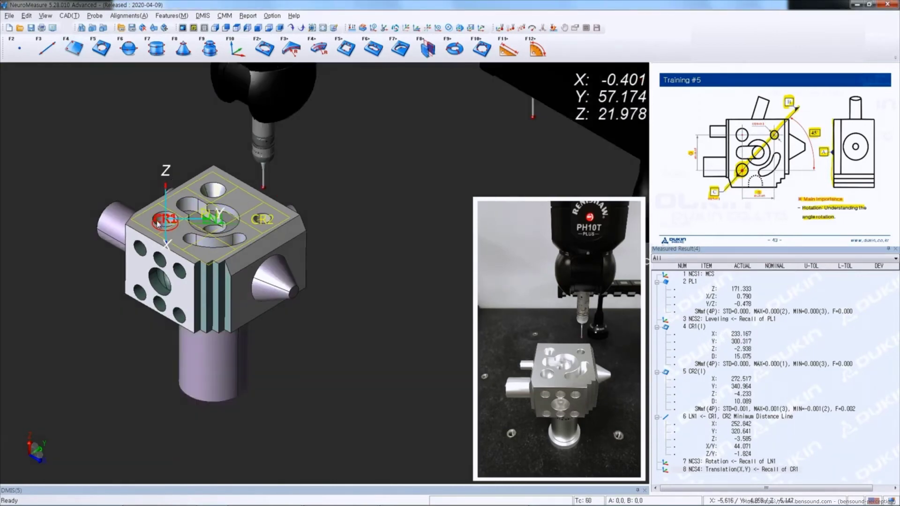
{"action": "middle_click_drag", "start_coordinate": [158, 223], "coordinate": [208, 232]}
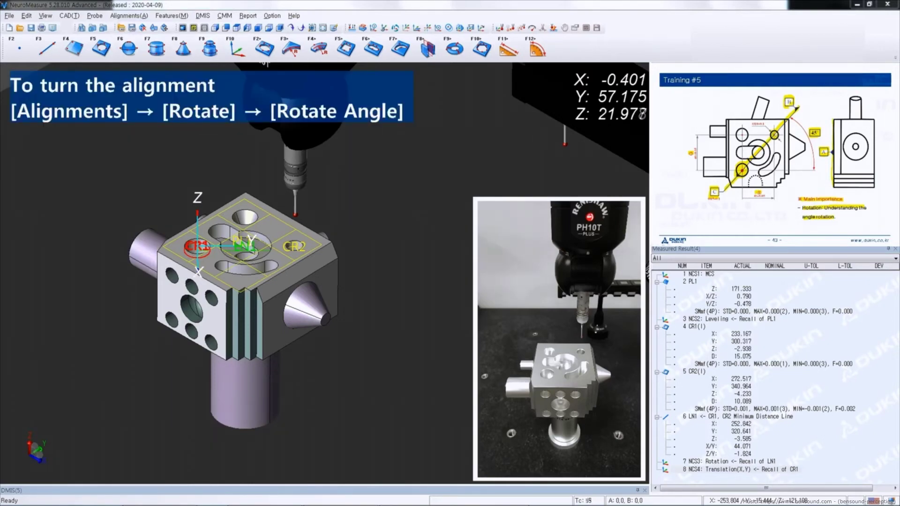
Add a Rotate Angle alignment of 45° about Z in the XY working plane (NCS5).
{"action": "left_click", "coordinate": [126, 15]}
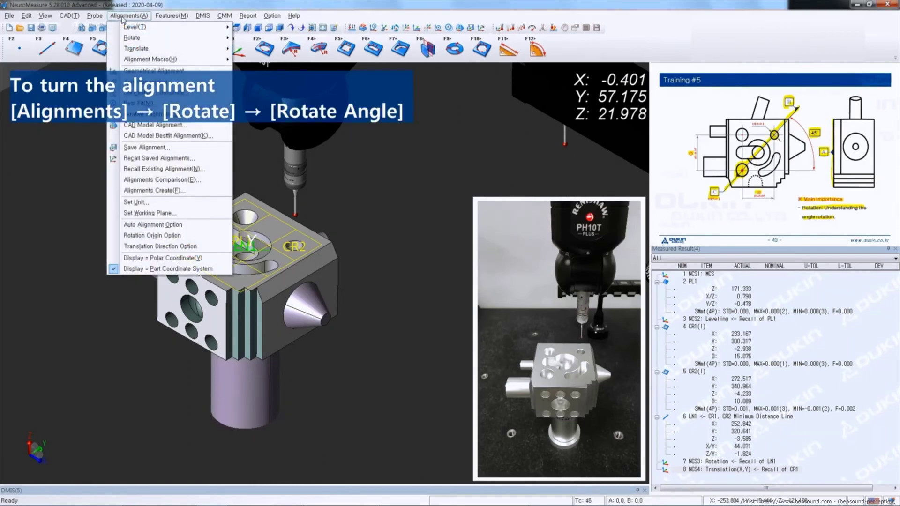
{"action": "mouse_move", "coordinate": [132, 38]}
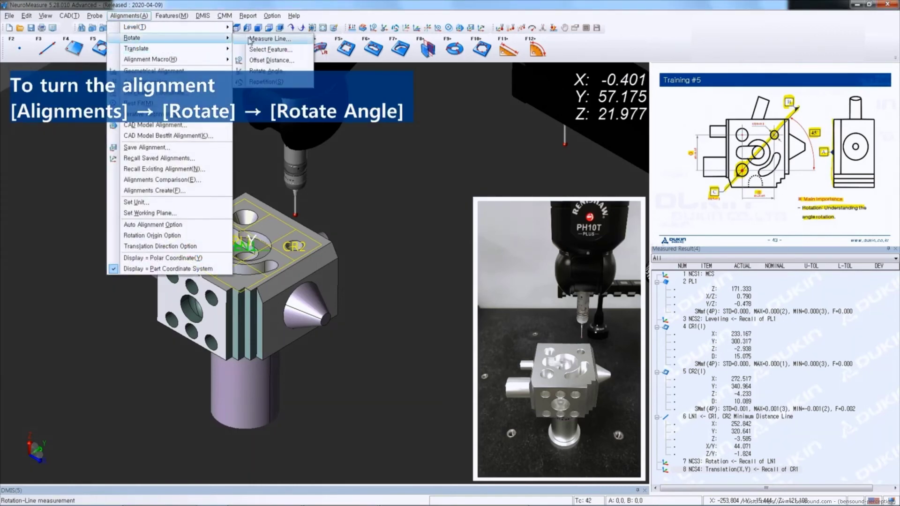
{"action": "left_click", "coordinate": [271, 71]}
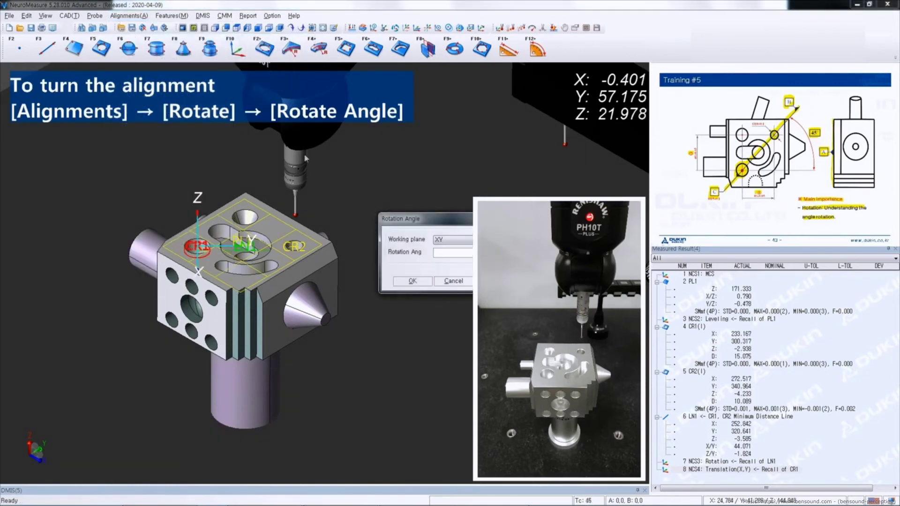
{"action": "left_click_drag", "start_coordinate": [448, 219], "coordinate": [118, 168]}
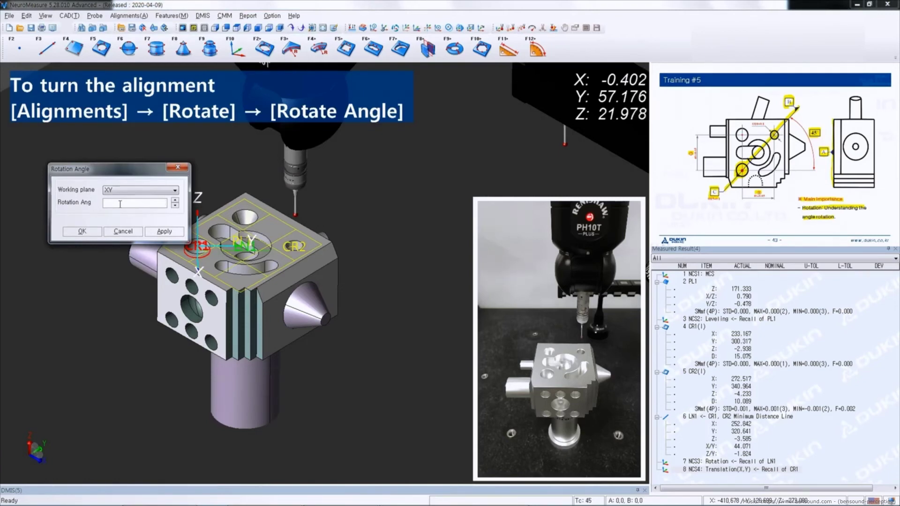
{"action": "type", "text": "45"}
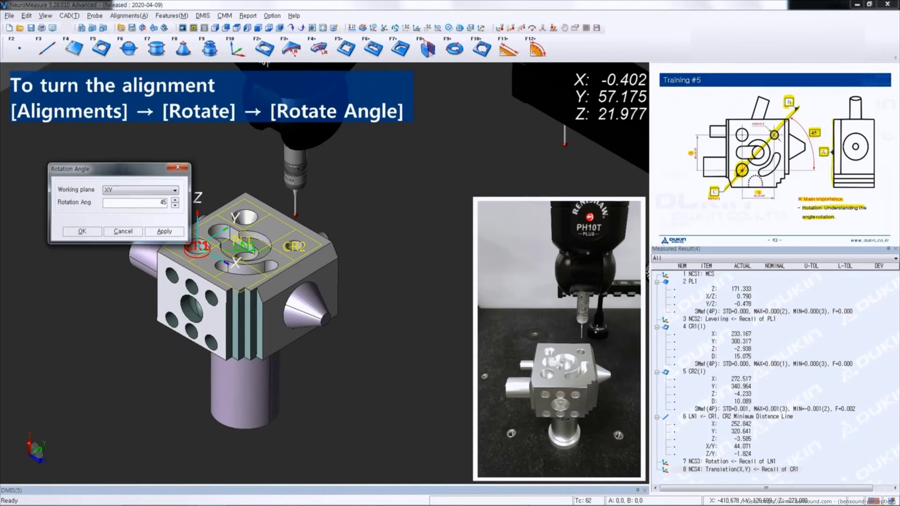
{"action": "left_click", "coordinate": [82, 231]}
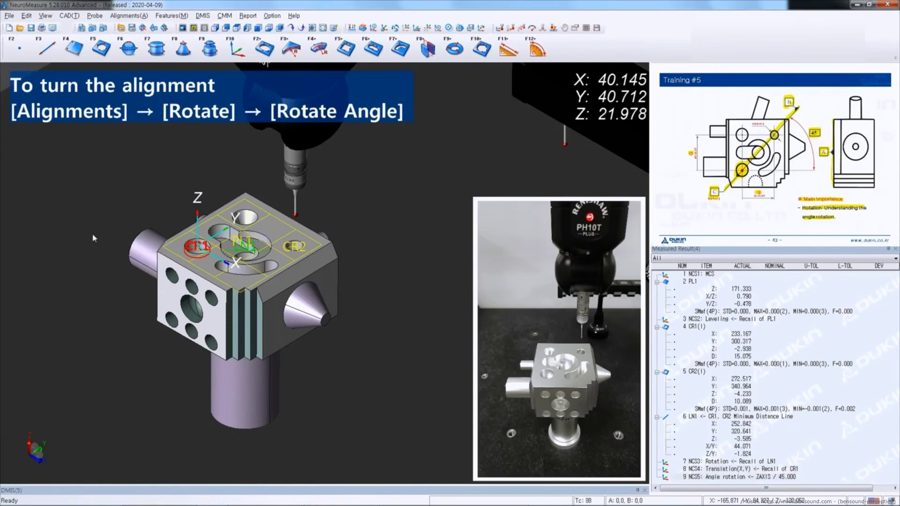
{"action": "left_click", "coordinate": [268, 45]}
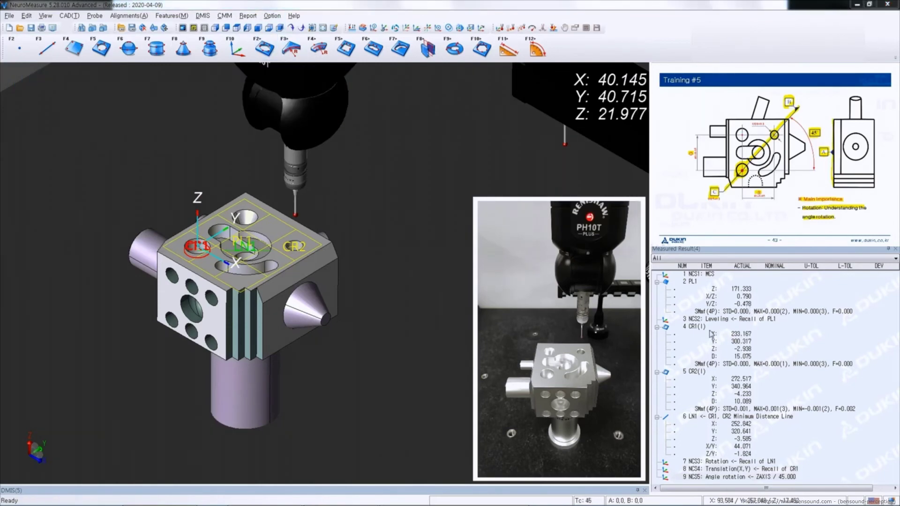
Recall circle CR2 as the new circle CR3.
{"action": "left_click", "coordinate": [692, 372]}
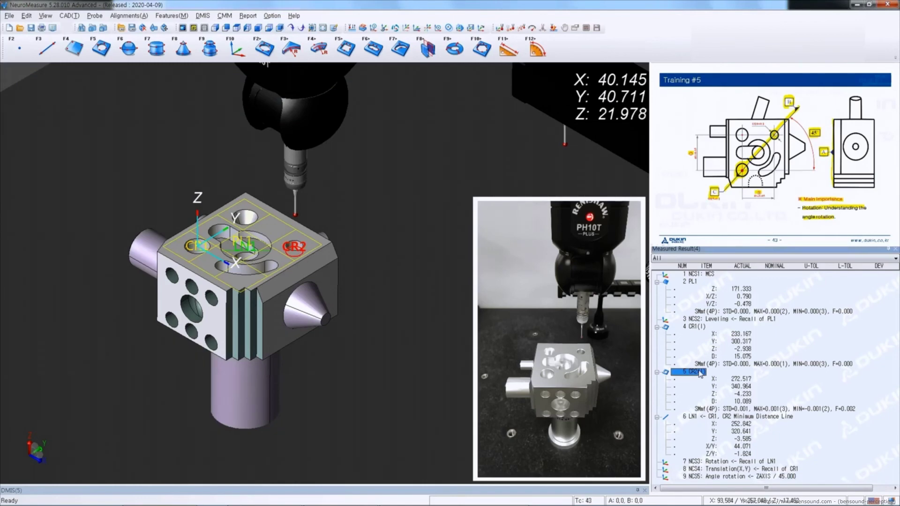
{"action": "right_click", "coordinate": [699, 373]}
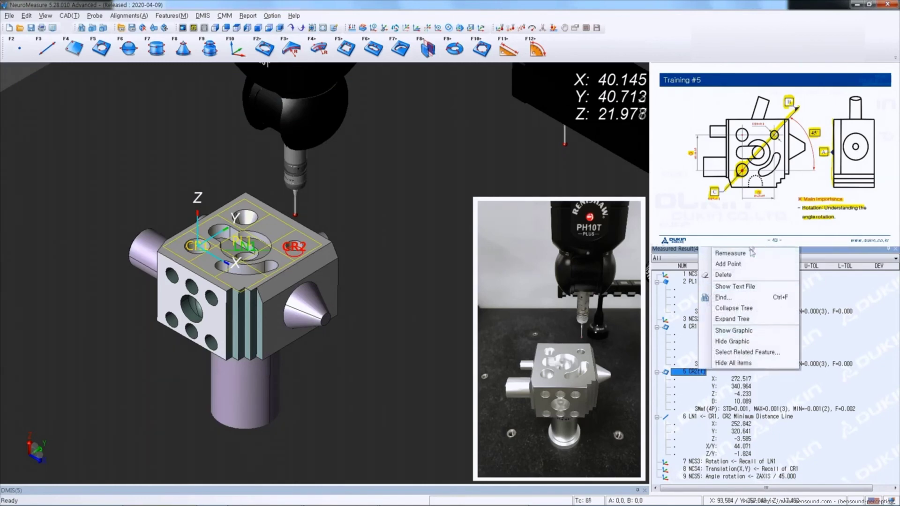
{"action": "left_click", "coordinate": [730, 254]}
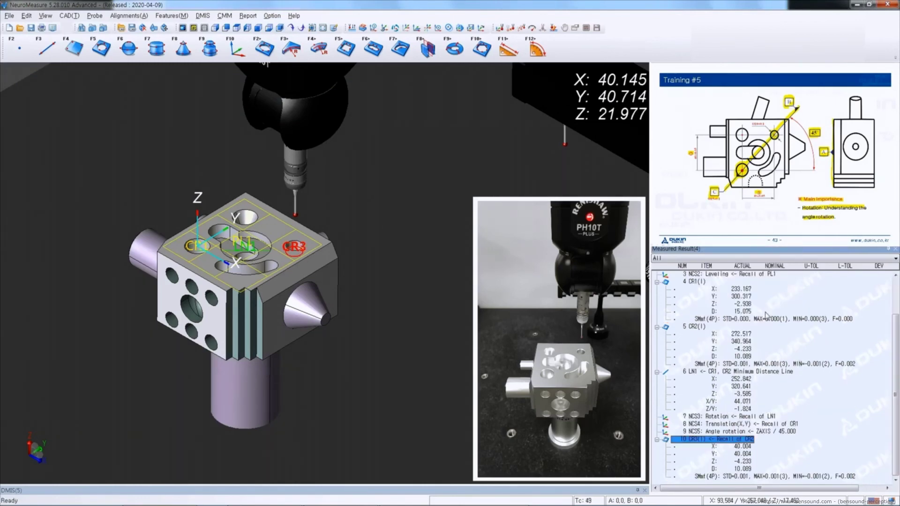
Set CR3 nominals X 40, Y 40, diameter 10 and exclude Z from evaluation.
{"action": "double_click", "coordinate": [735, 446]}
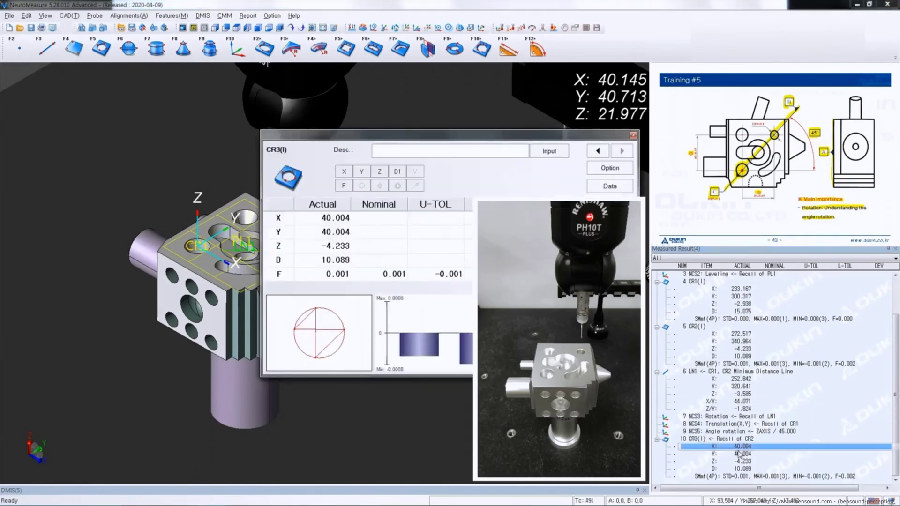
{"action": "left_click_drag", "start_coordinate": [422, 137], "coordinate": [201, 174]}
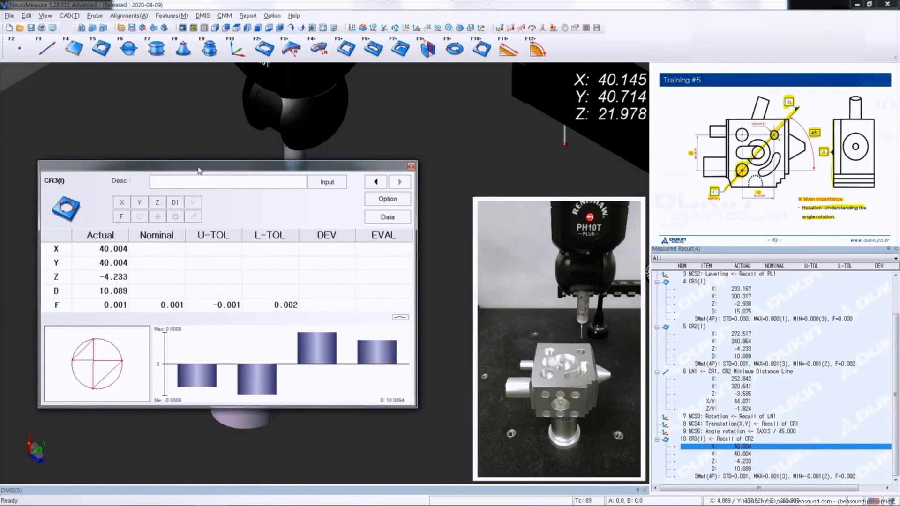
{"action": "left_click", "coordinate": [162, 274]}
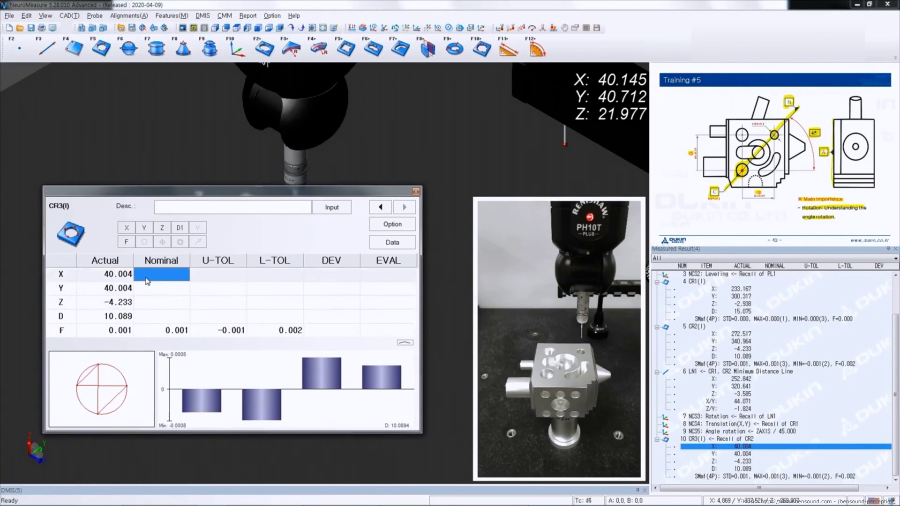
{"action": "type", "text": "40"}
{"action": "key", "text": "Return"}
{"action": "type", "text": "40"}
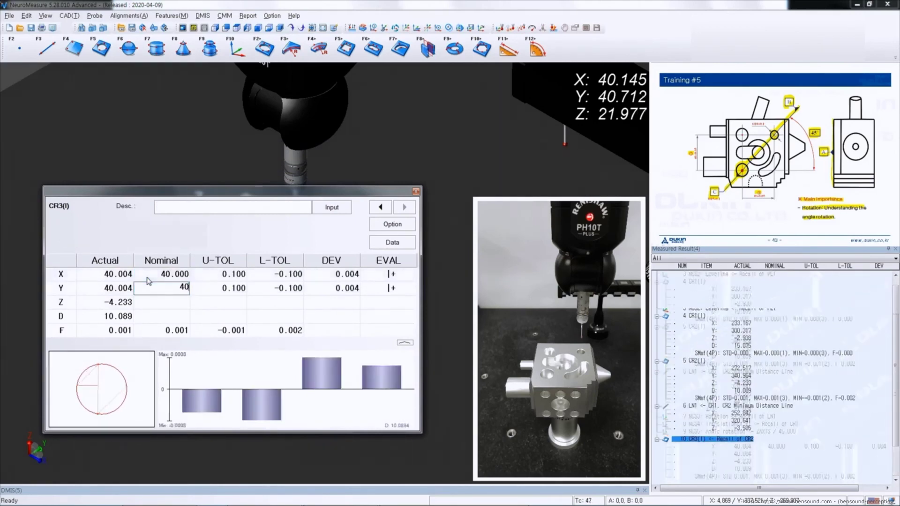
{"action": "key", "text": "Return"}
{"action": "type", "text": "10"}
{"action": "key", "text": "Return"}
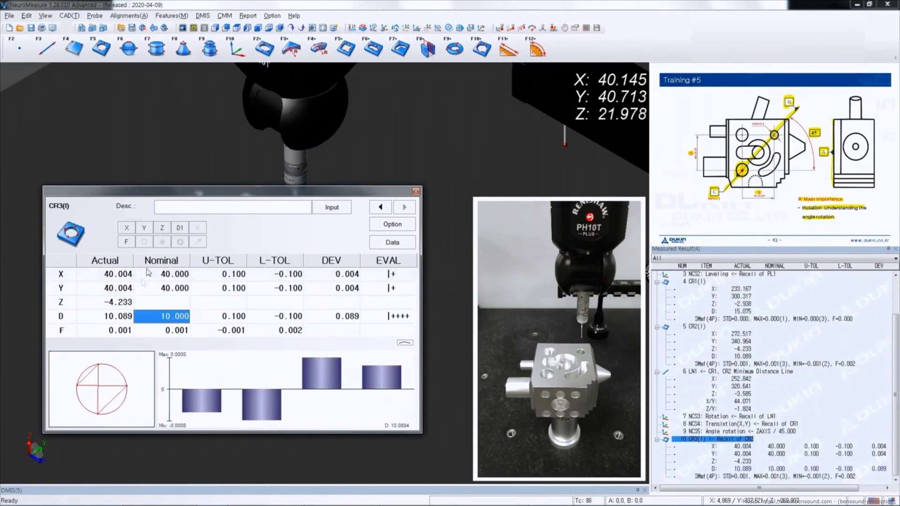
{"action": "left_click", "coordinate": [162, 230]}
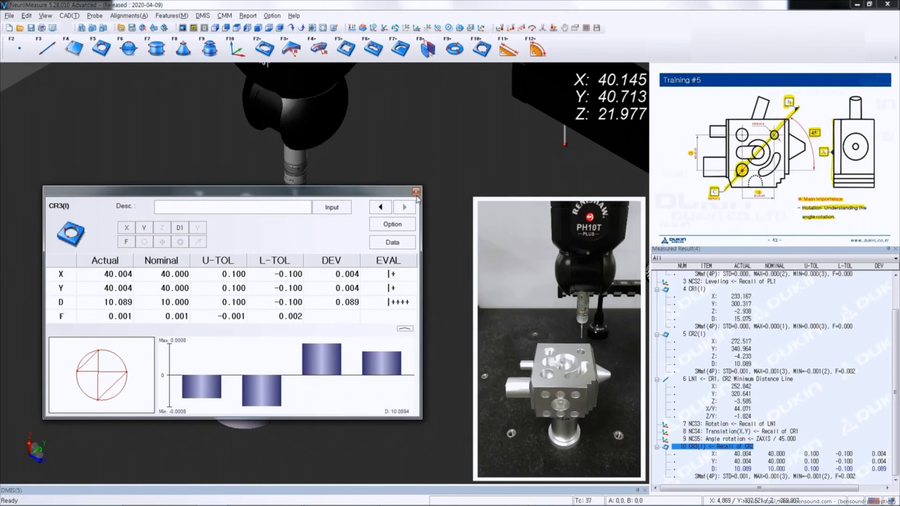
Close the CR3 result dialog to return to the 3D part view.
{"action": "left_click", "coordinate": [417, 191]}
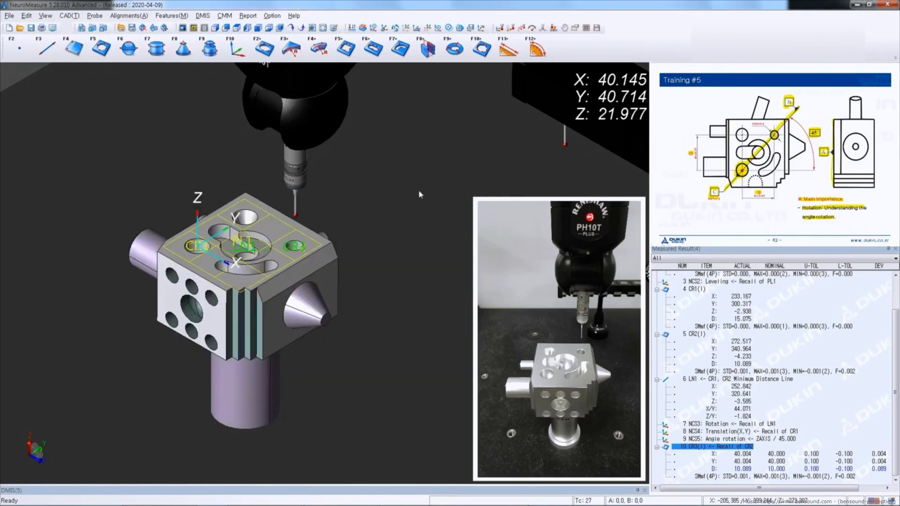